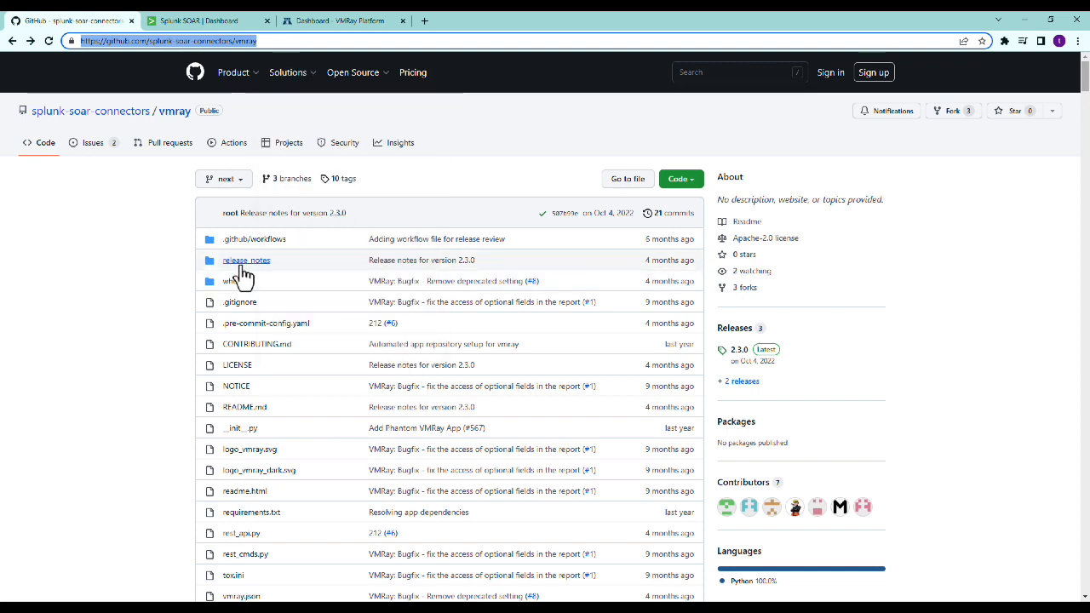
Review the VMRay connector's README, covering its configuration variables, supported actions, action parameters and action outputs
click(145, 292)
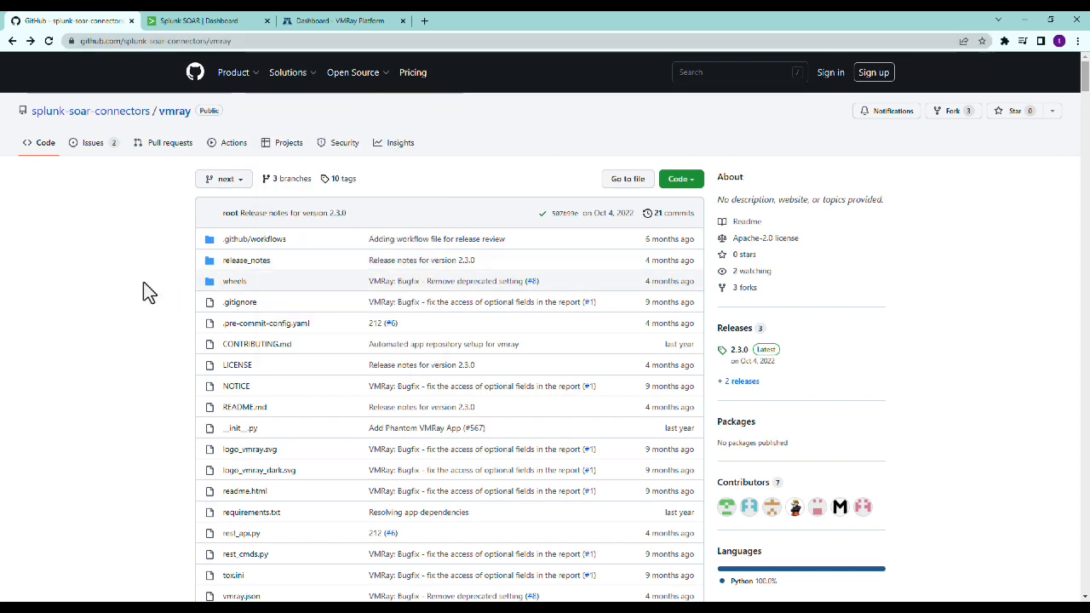
scroll(146, 292, down, 2)
scroll(146, 292, down, 5)
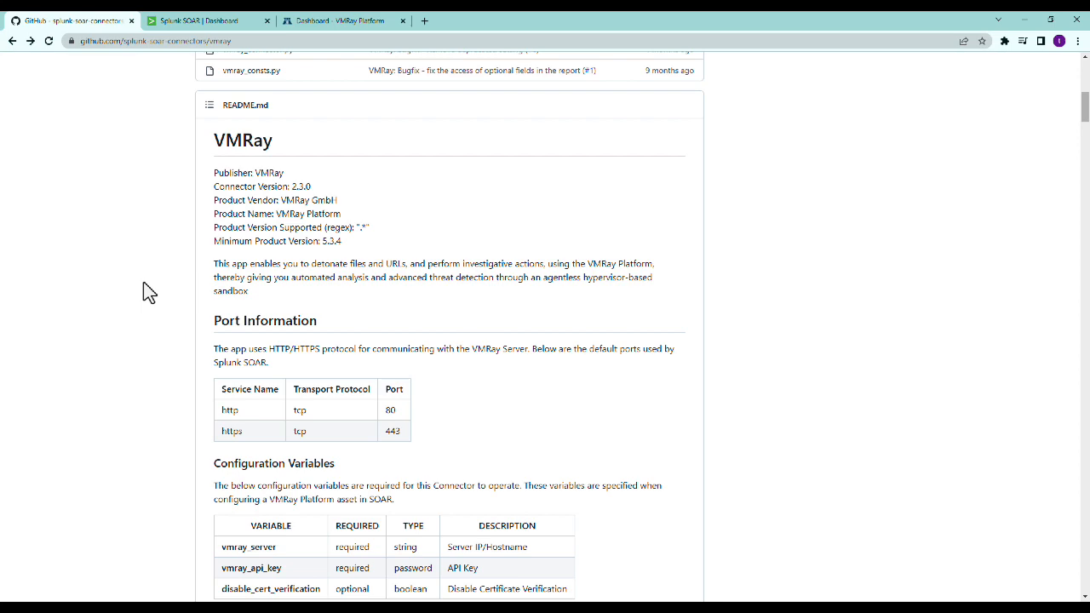
scroll(146, 293, down, 1)
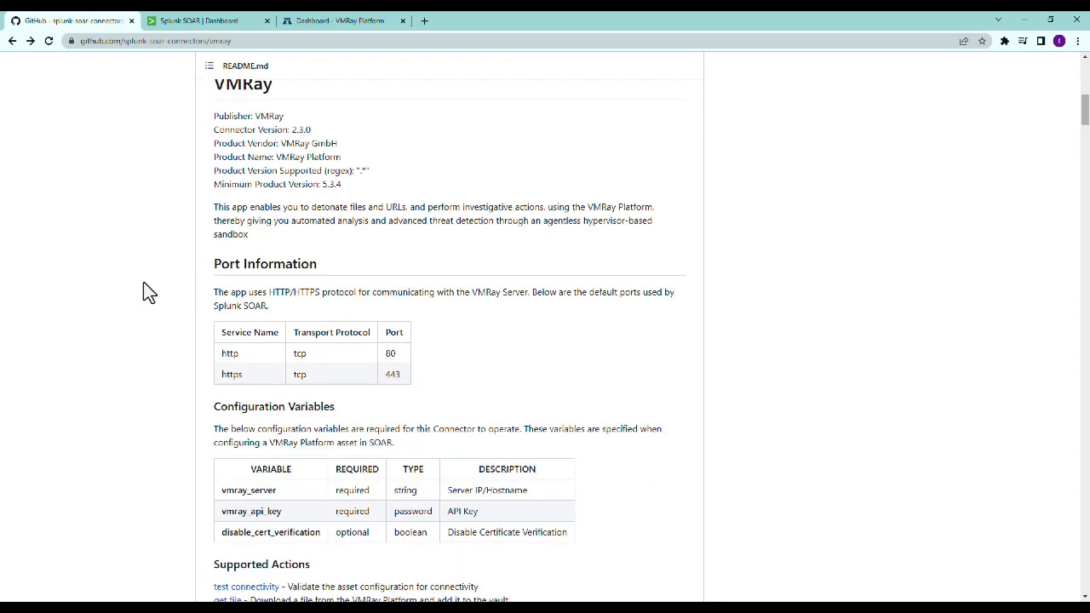
scroll(146, 292, down, 4)
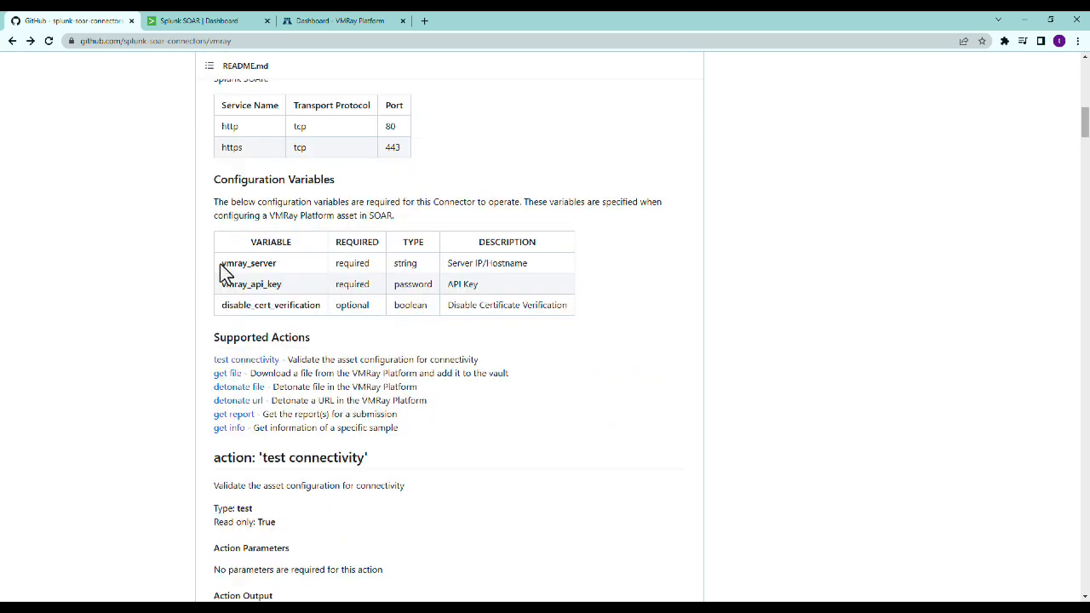
double_click(224, 265)
double_click(226, 284)
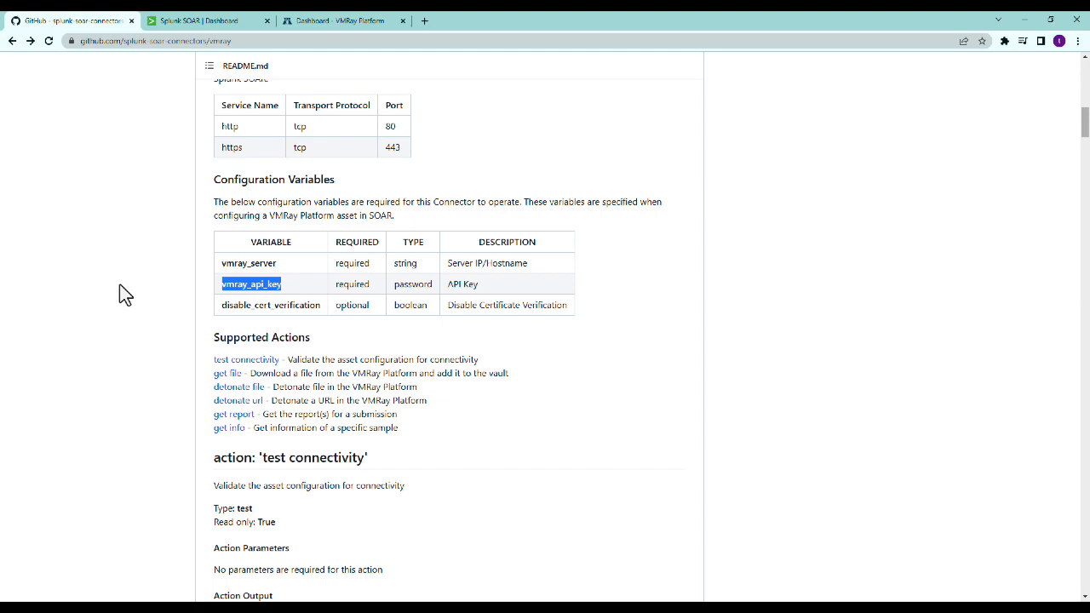
scroll(120, 285, down, 9)
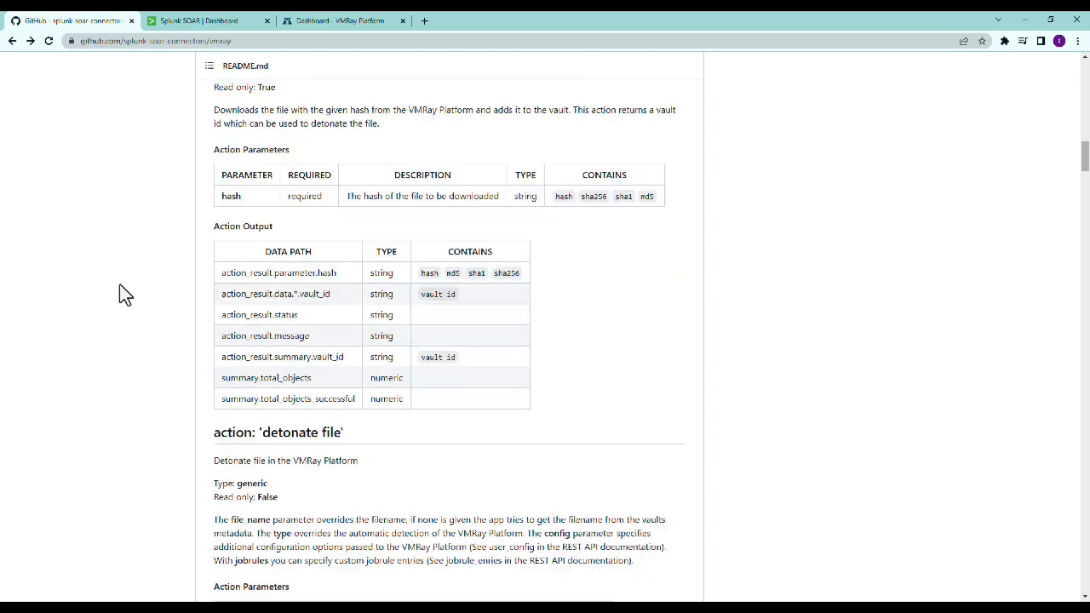
scroll(119, 285, down, 7)
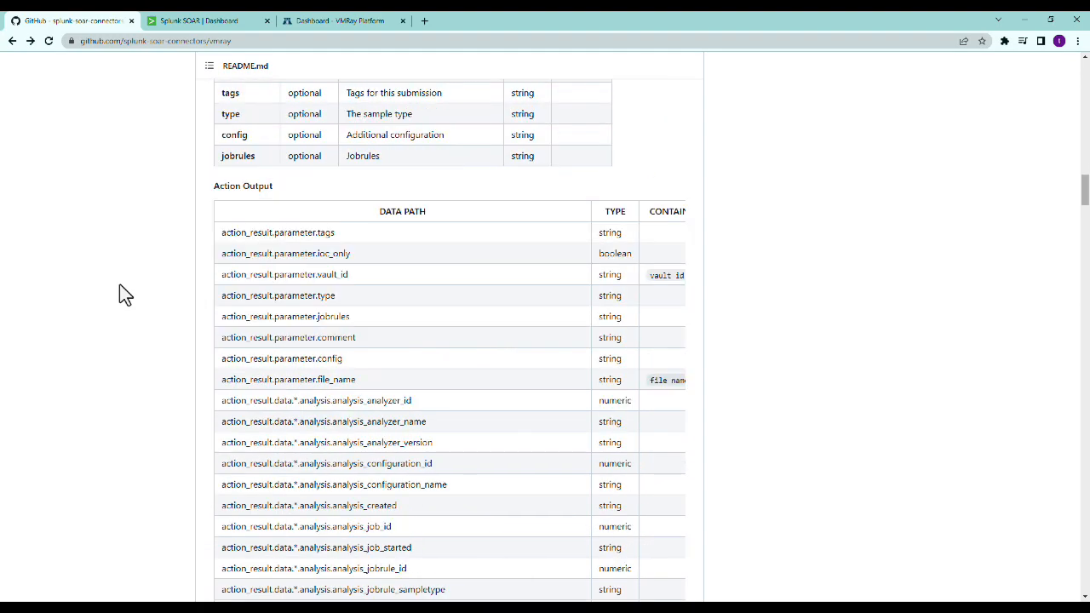
scroll(120, 285, down, 9)
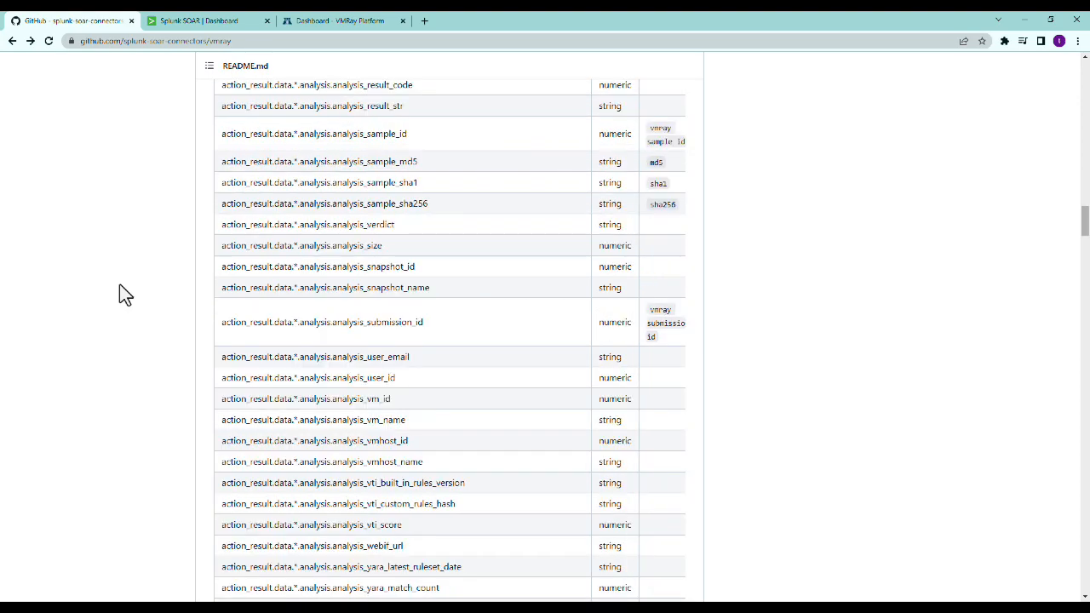
scroll(120, 294, down, 3)
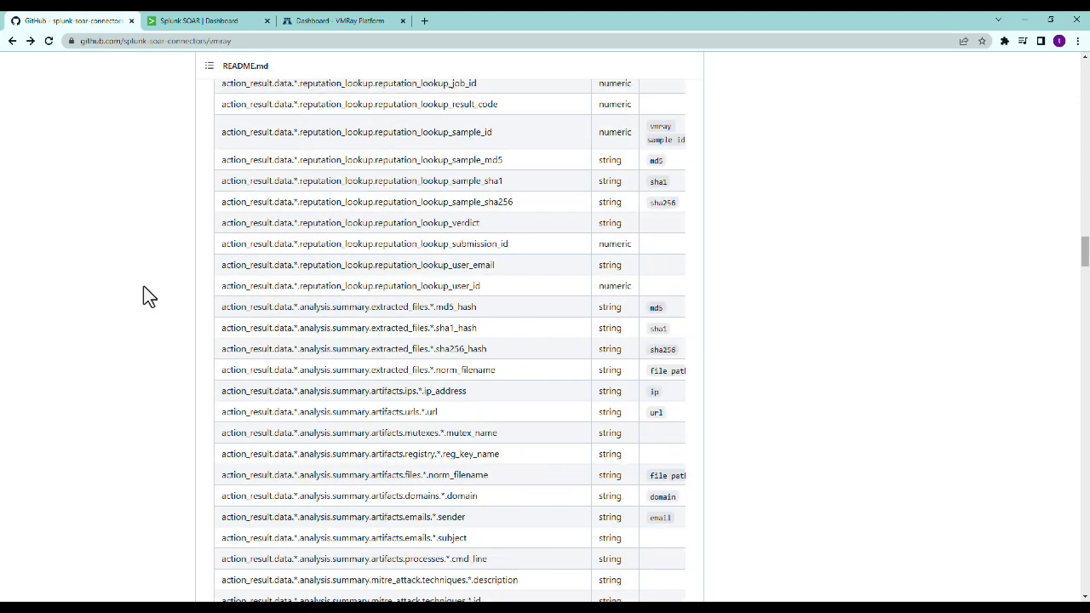
Download the tar.gz source code of the connector's latest release, 2.3.0
drag(1086, 253, 1047, 92)
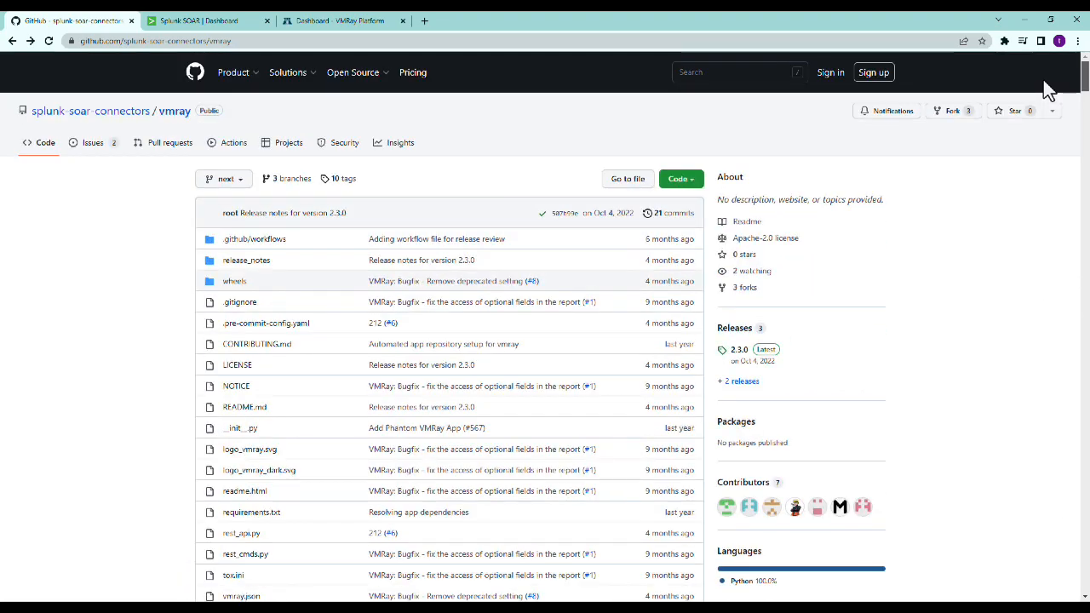
click(743, 351)
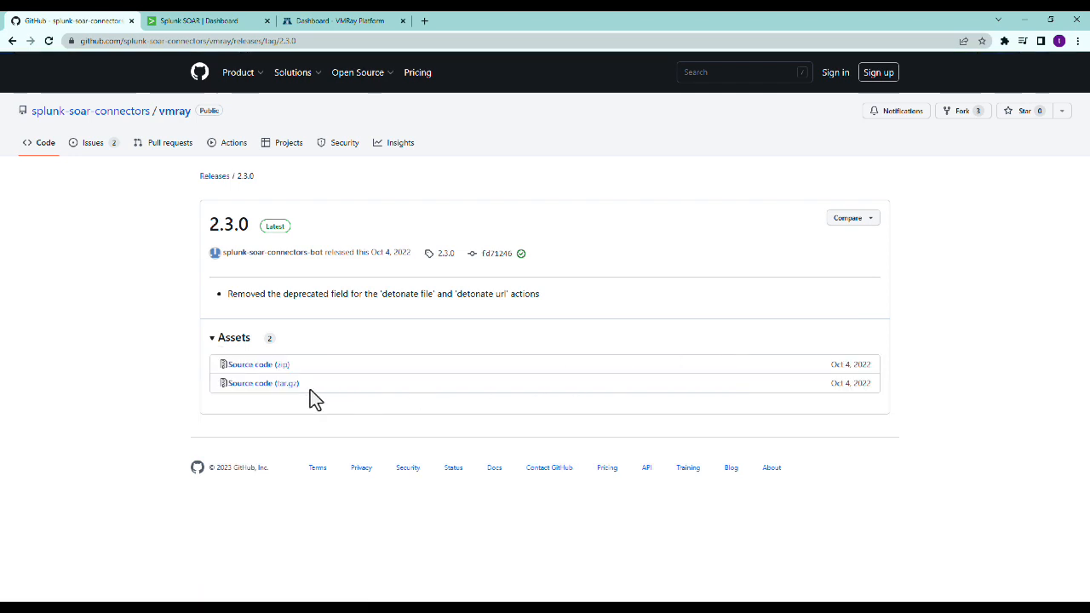
click(275, 385)
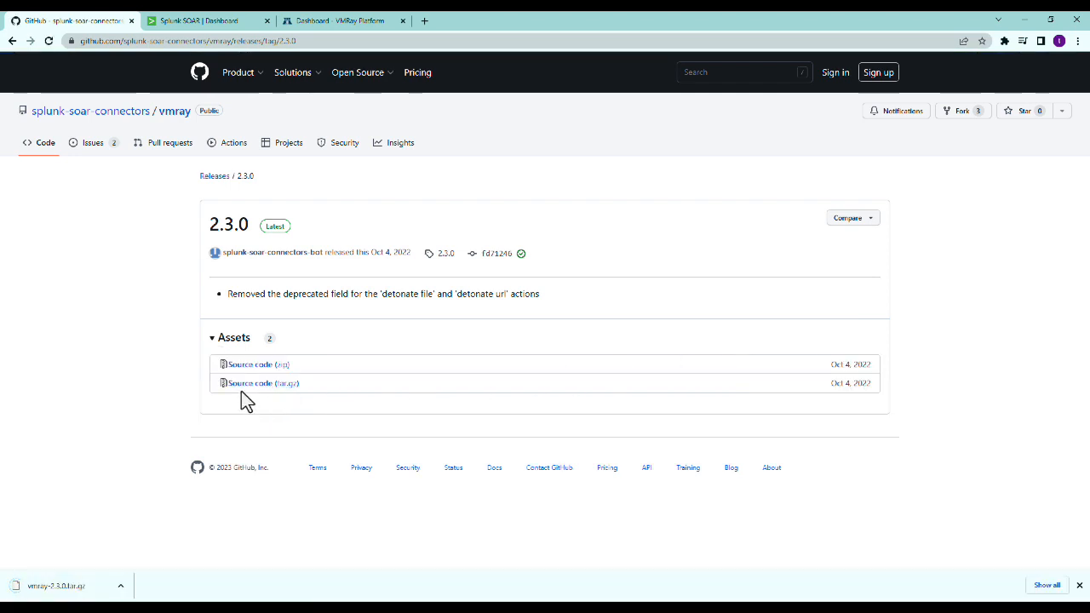
click(1080, 587)
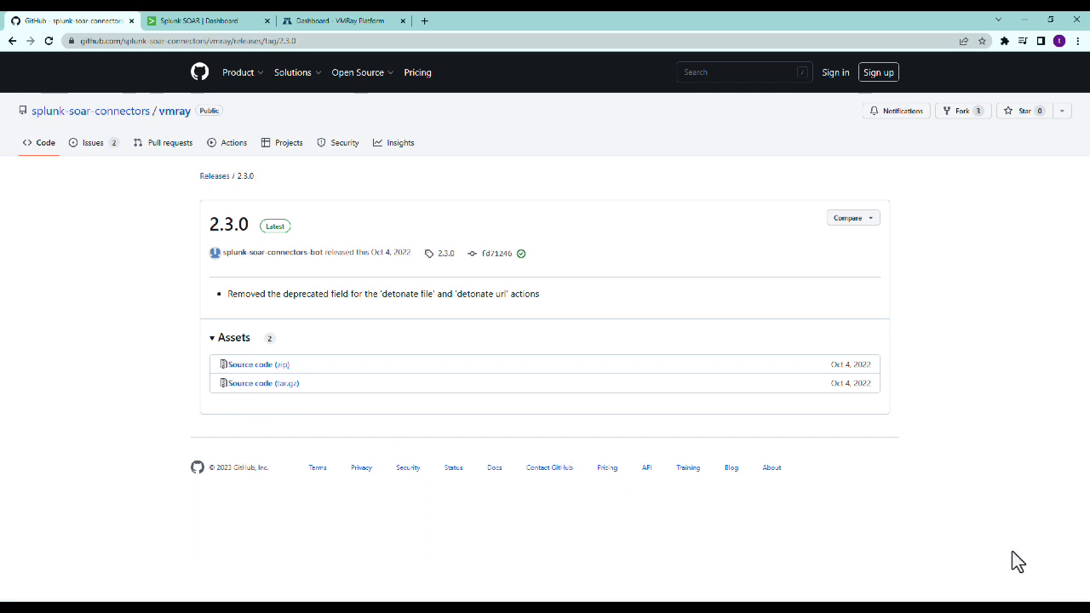
Switch to Splunk SOAR and install the app package vmray-2.3.0.tar.gz from the Documents folder
click(220, 24)
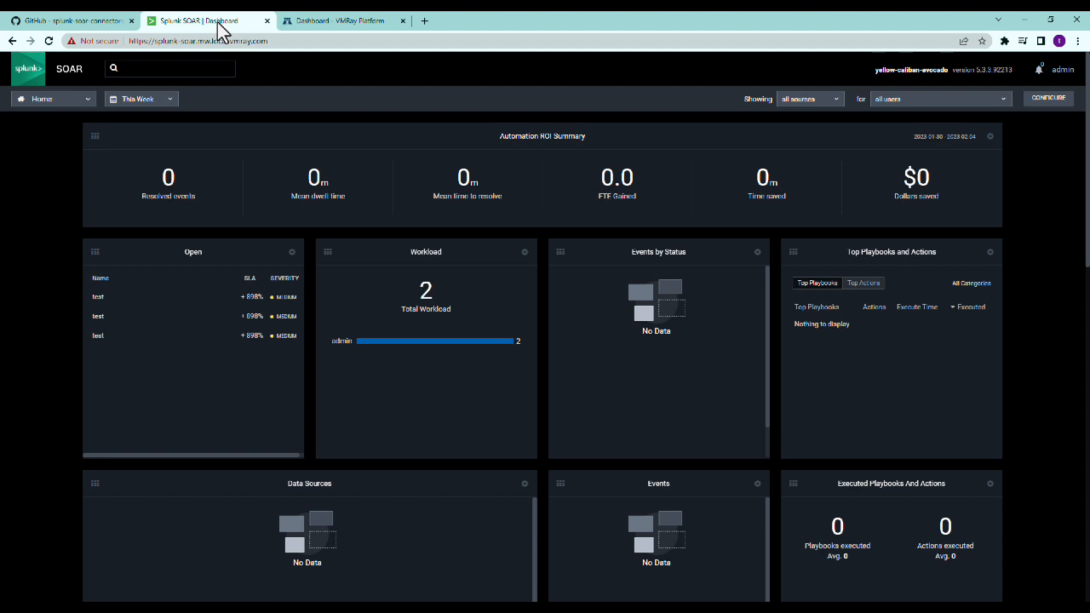
click(89, 102)
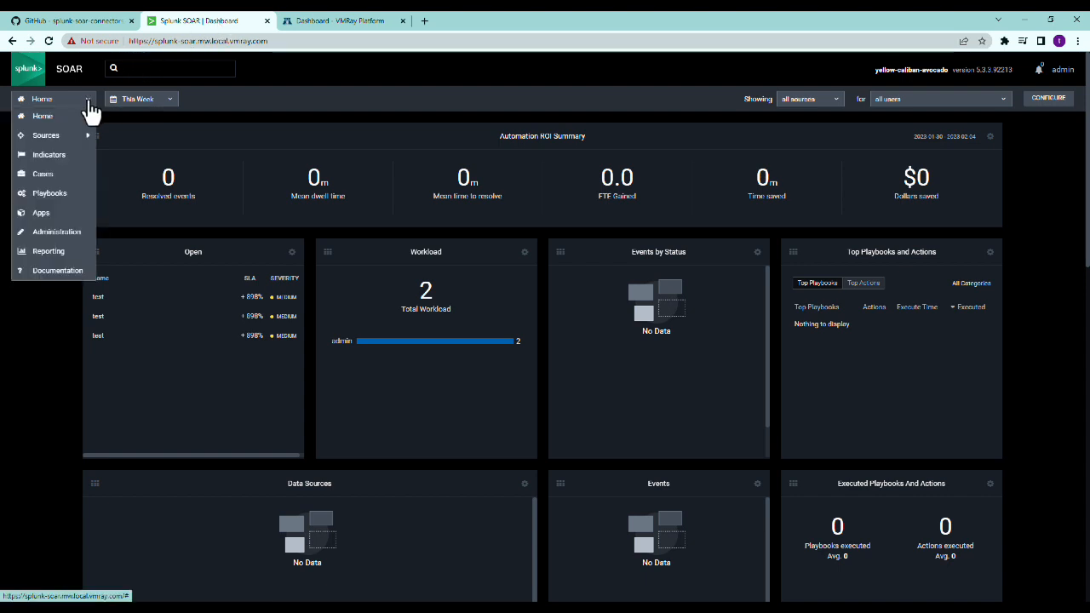
click(40, 217)
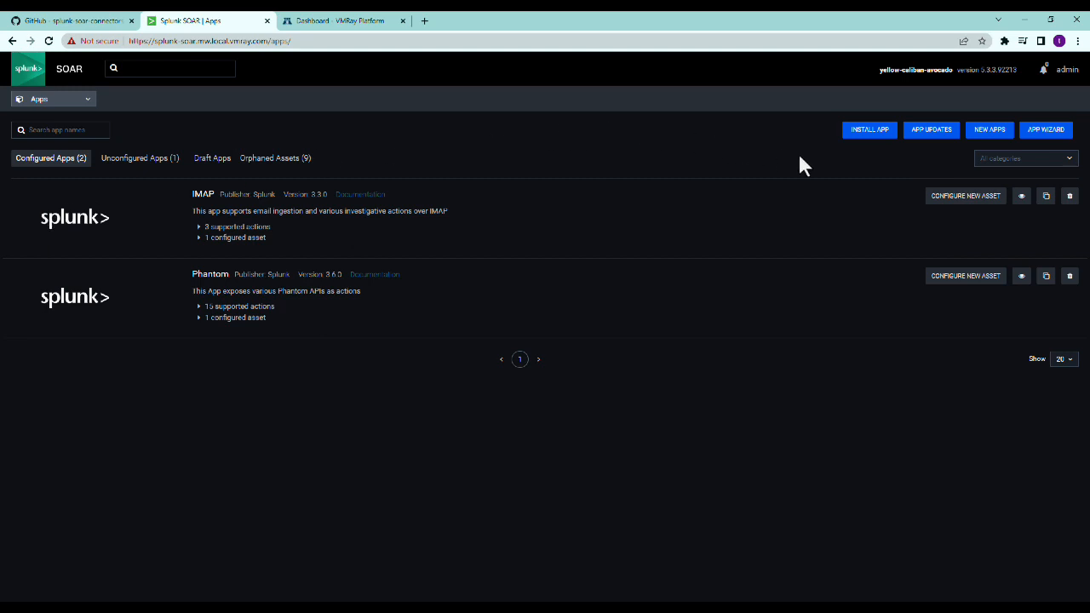
click(877, 132)
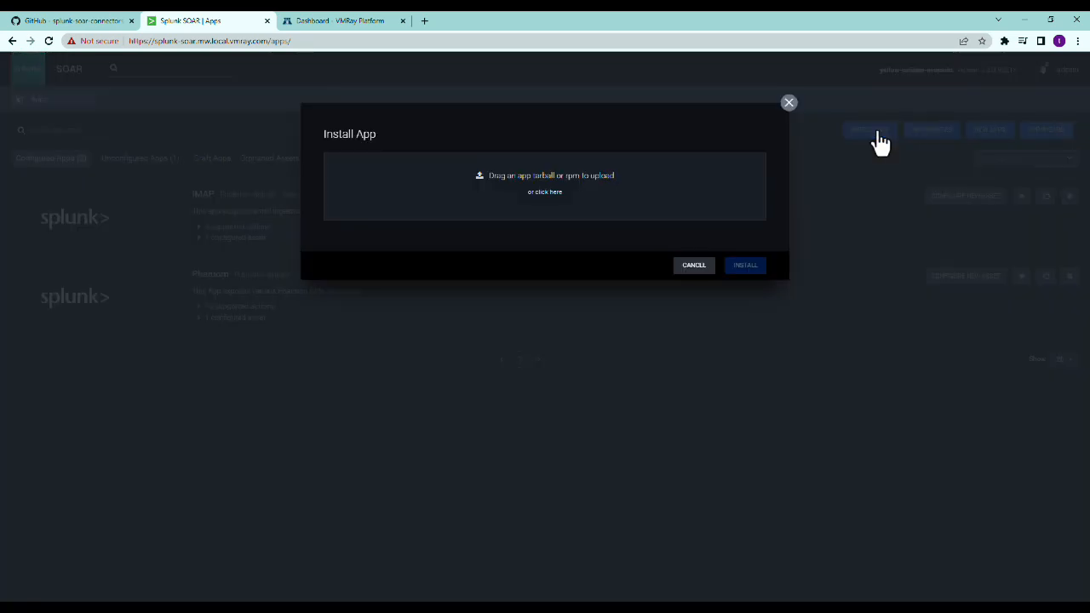
click(538, 188)
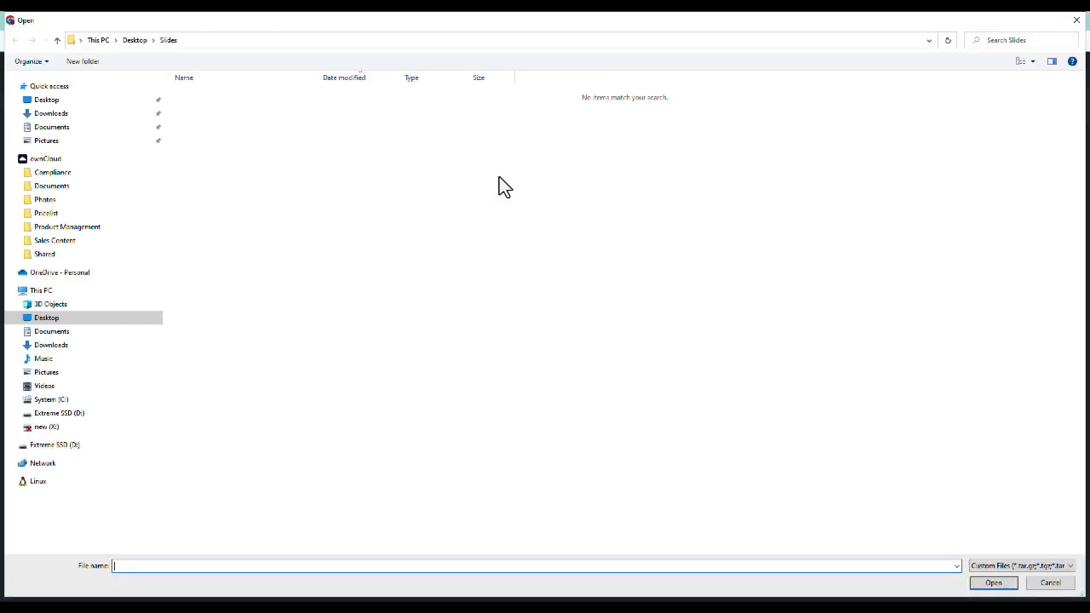
click(53, 333)
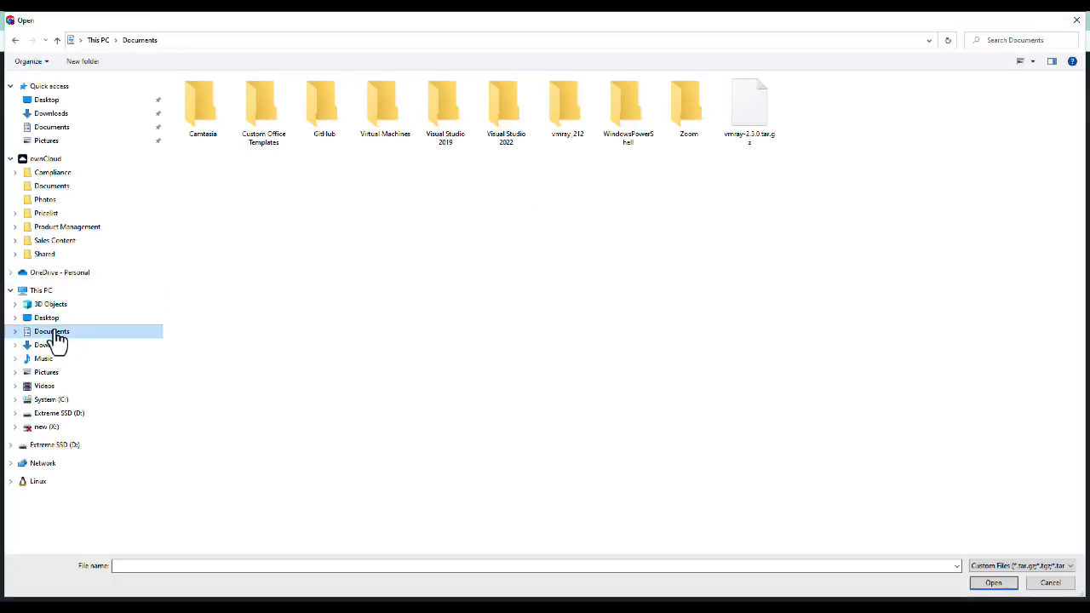
double_click(761, 115)
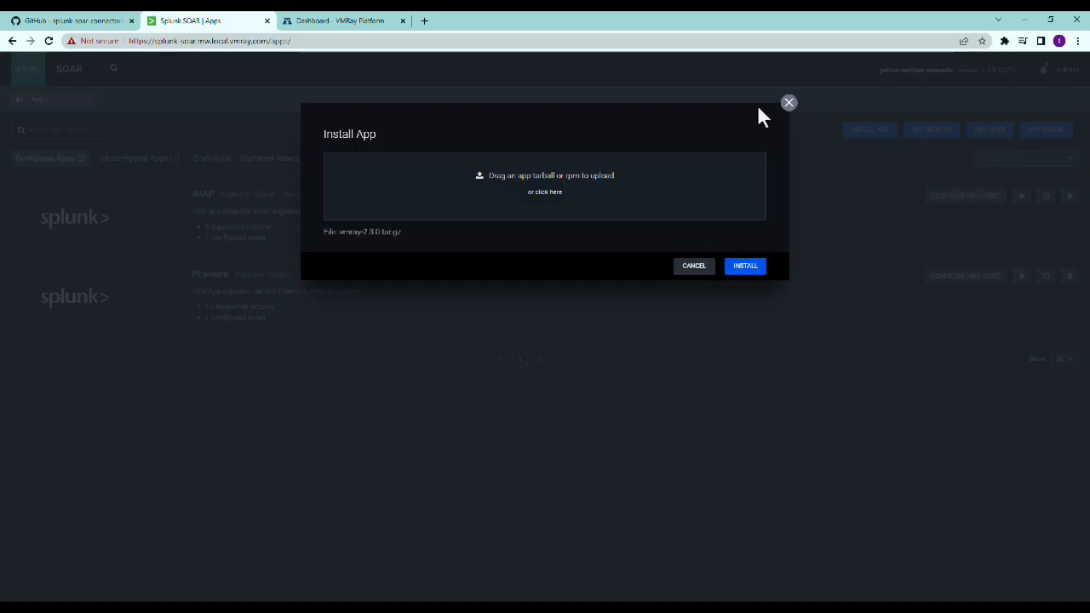
click(754, 269)
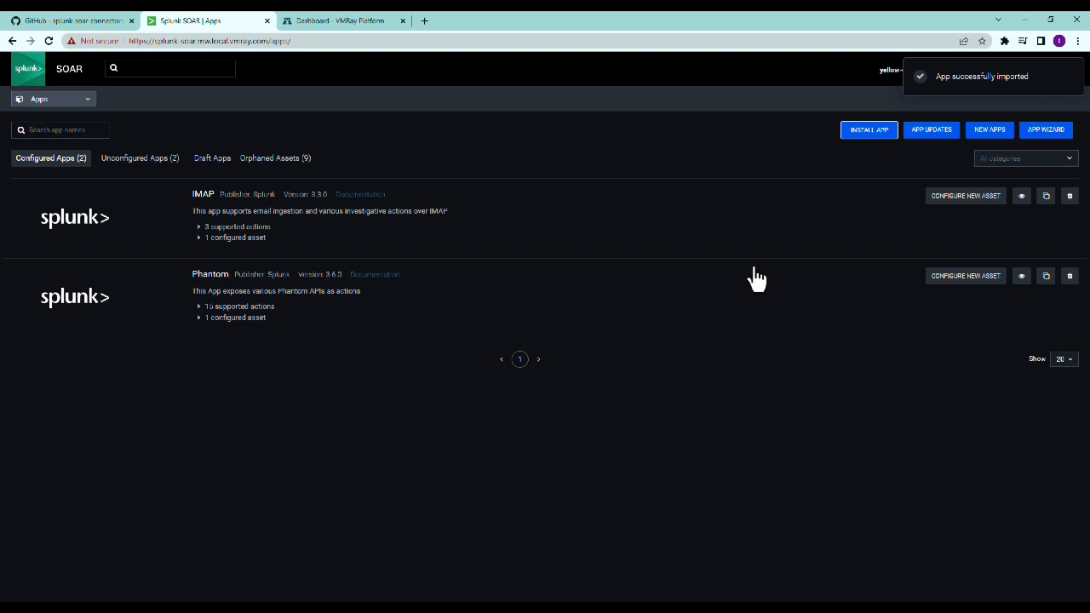
Configure a new asset for the unconfigured VMRay app and name it very_new_app_VMRAY
click(116, 160)
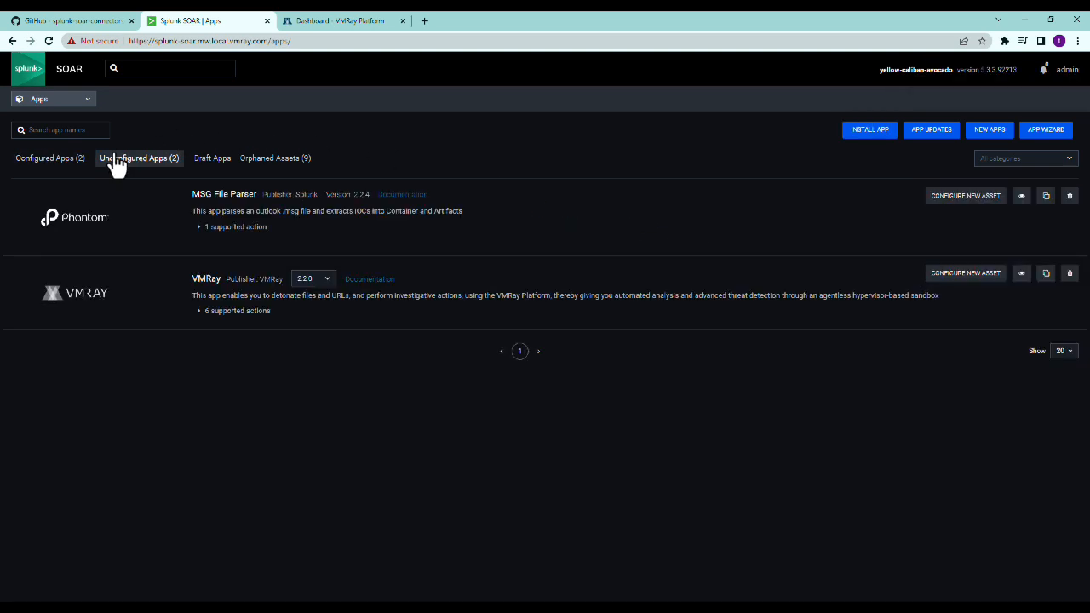
click(966, 274)
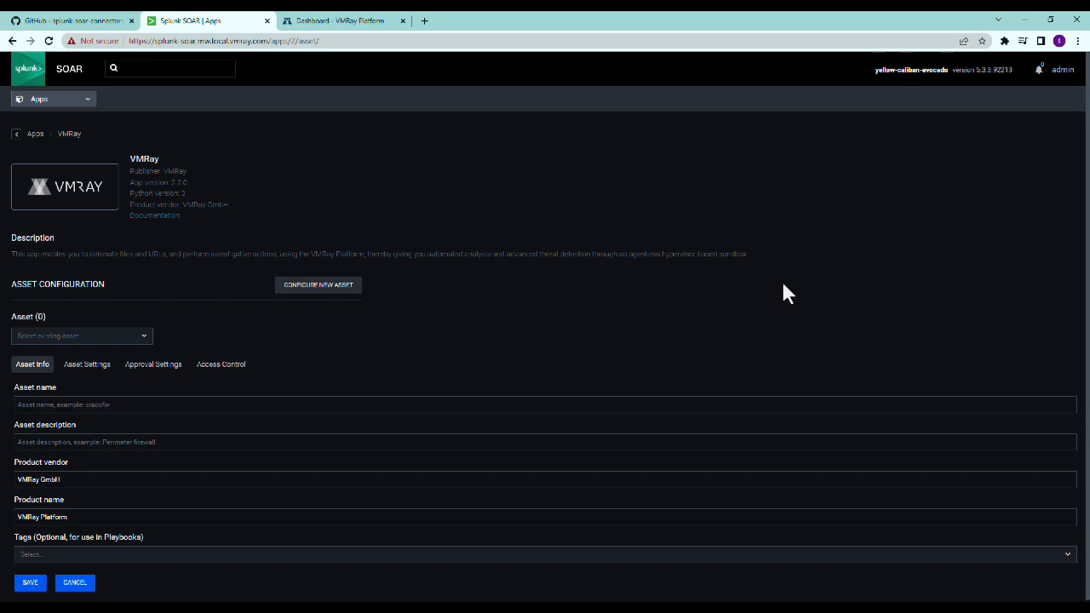
click(153, 401)
text(very)
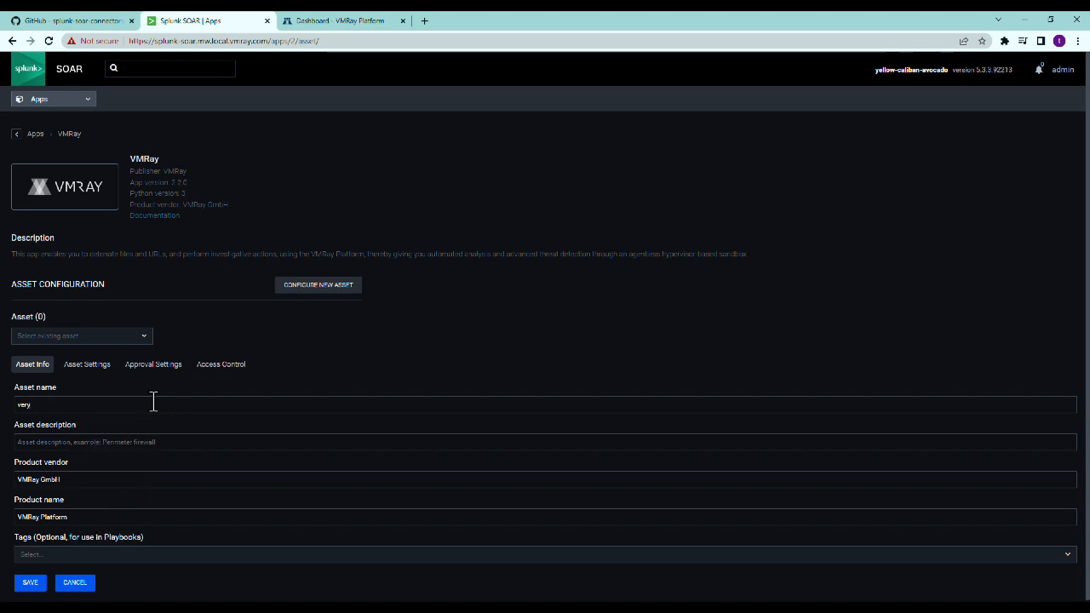
text(_new_)
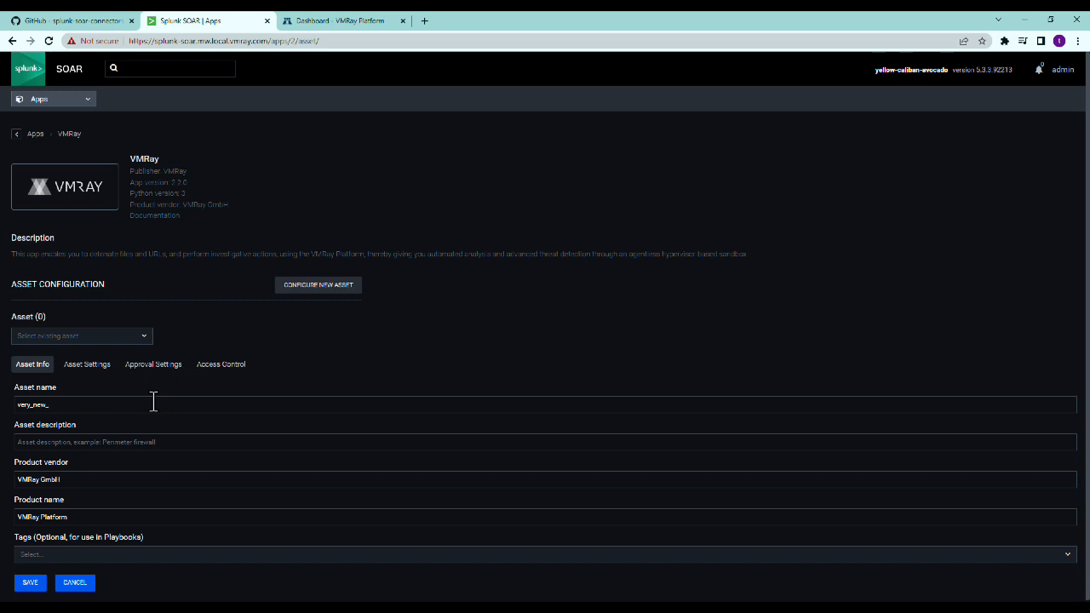
text(app_VMRAY)
click(87, 367)
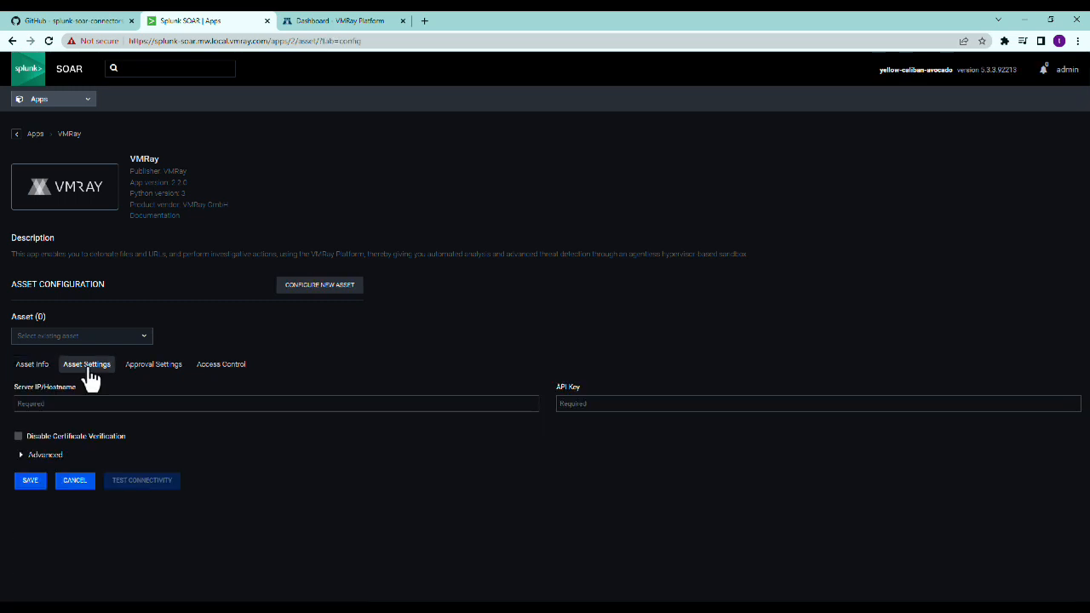
click(348, 27)
click(212, 41)
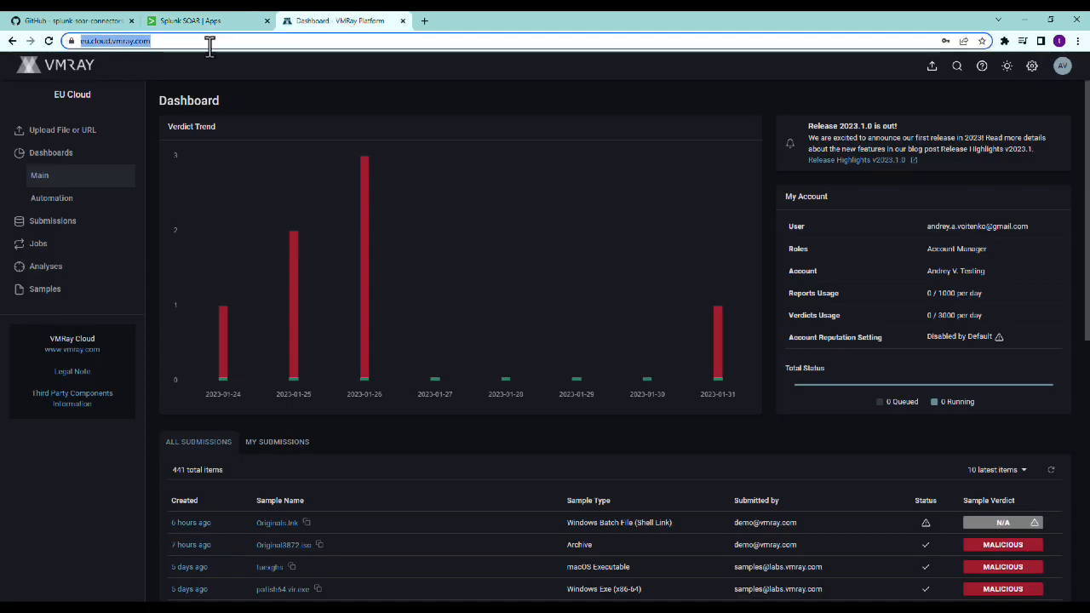
right_click(210, 41)
click(240, 120)
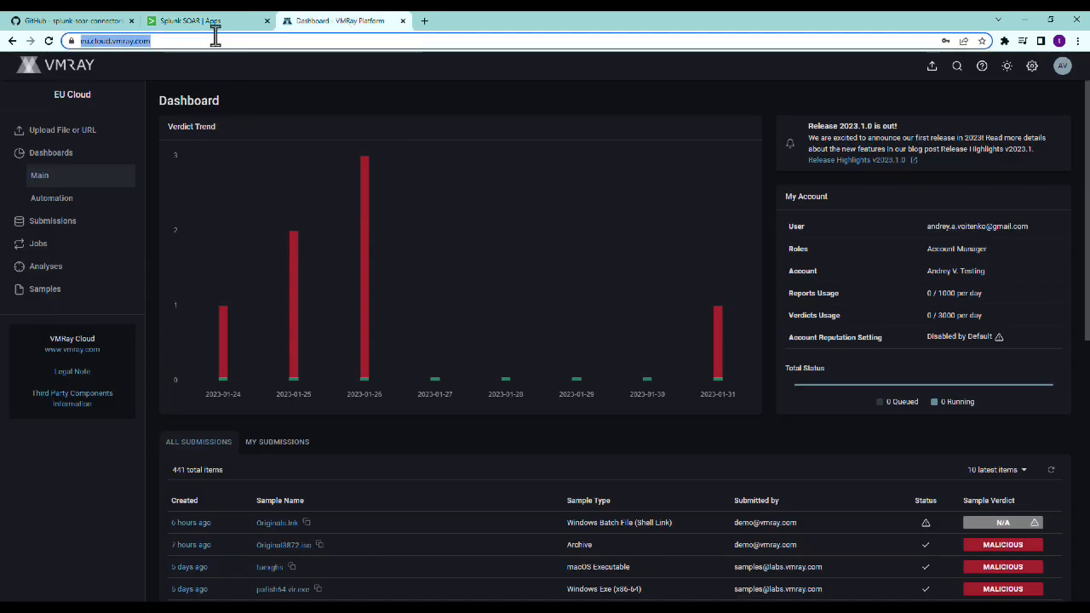
click(218, 27)
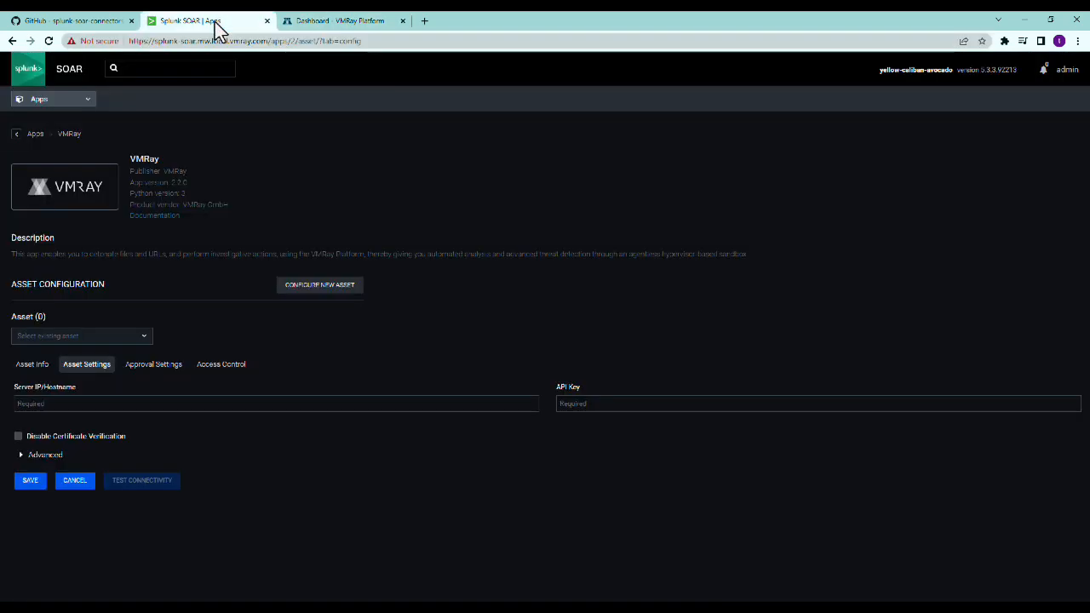
click(135, 404)
key(ctrl+v)
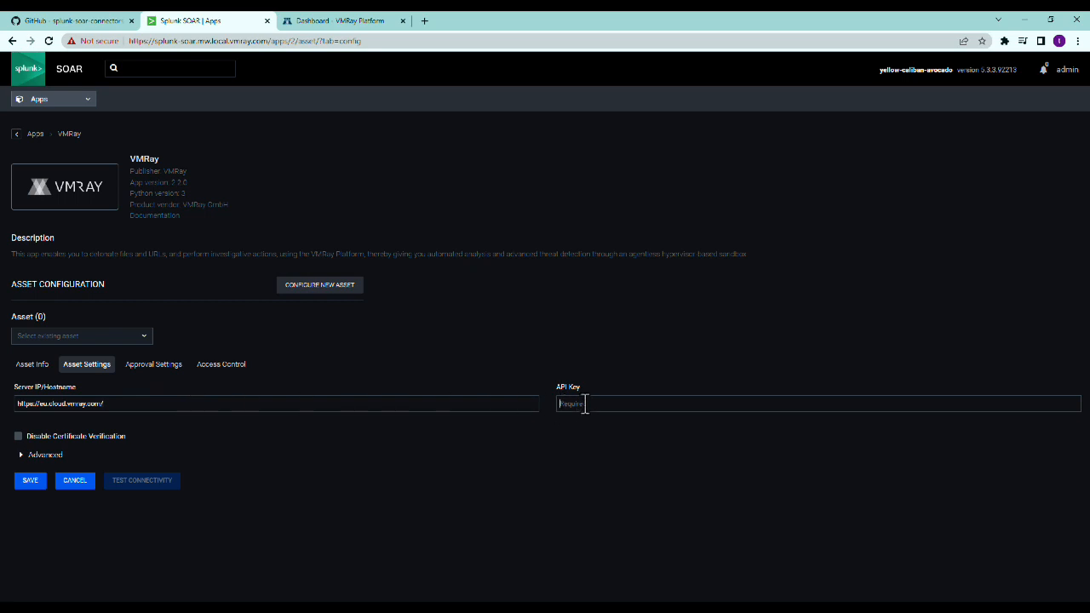
Switch to the VMRay Platform and create an API key named new_SplunkSOAR for the SOAR automation category, keeping the default settings
click(348, 23)
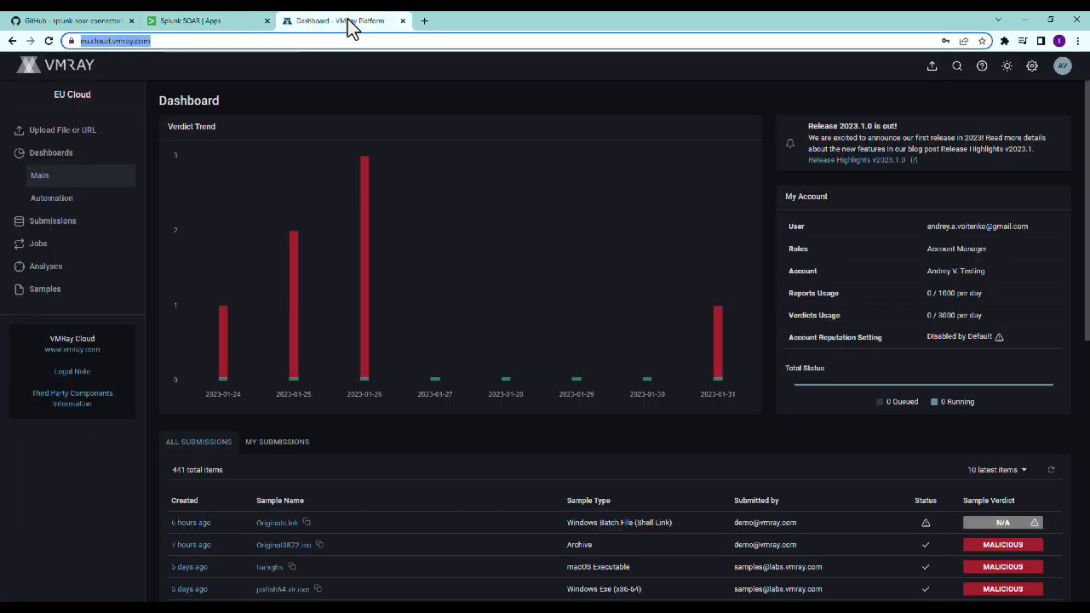
click(63, 210)
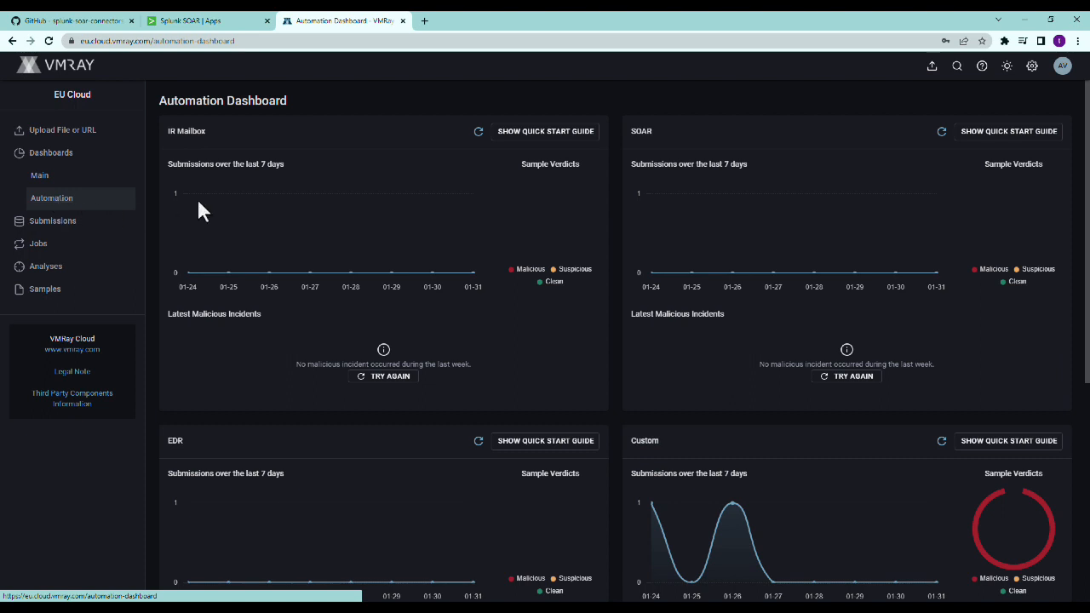
click(1001, 134)
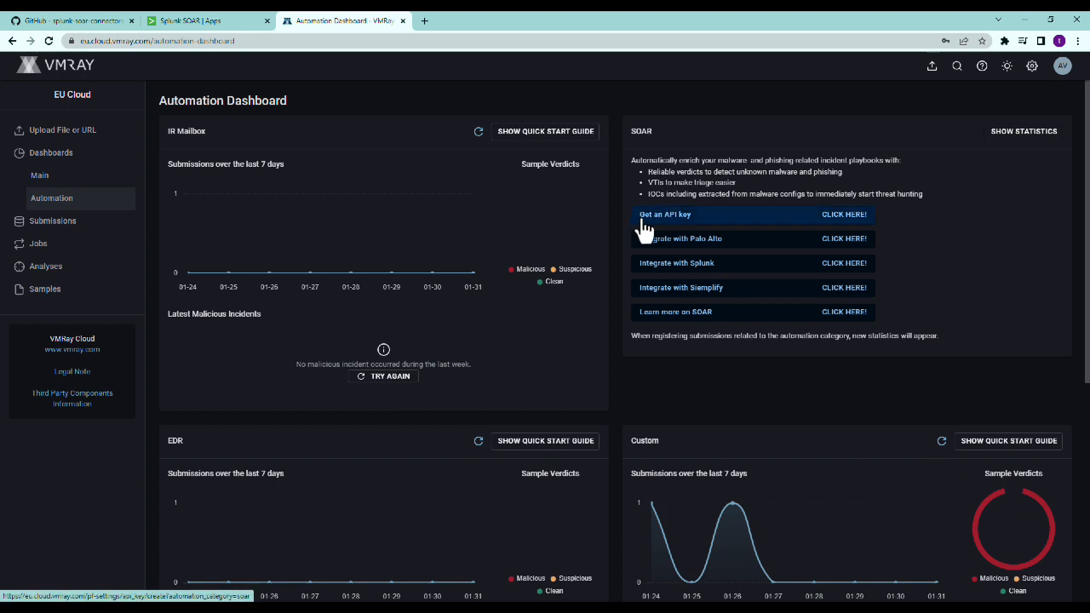
click(723, 223)
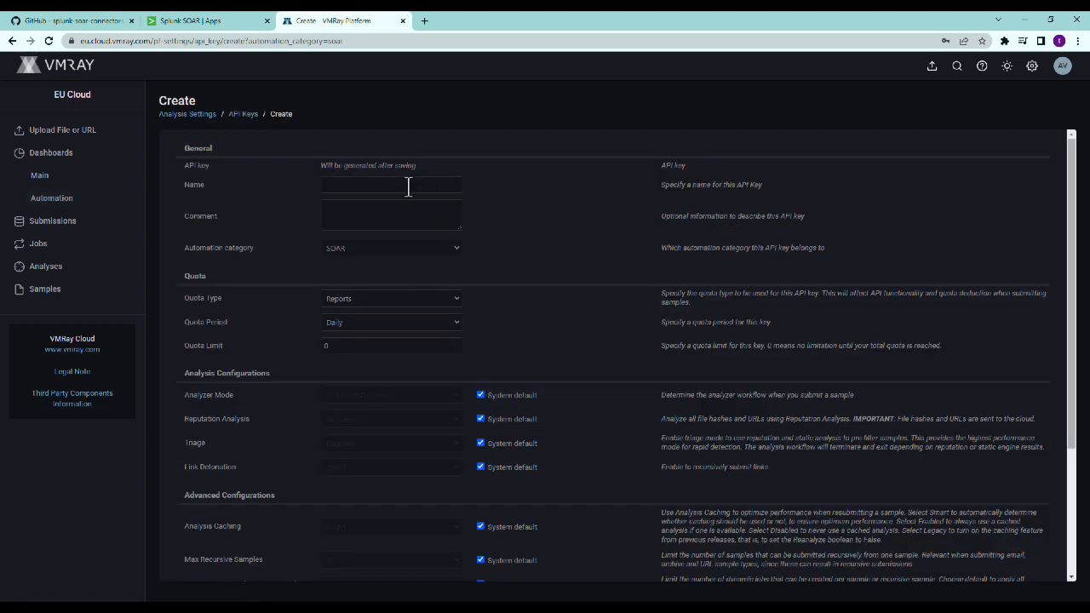
click(409, 187)
text(new_SplunkSOAR)
scroll(487, 241, down, 3)
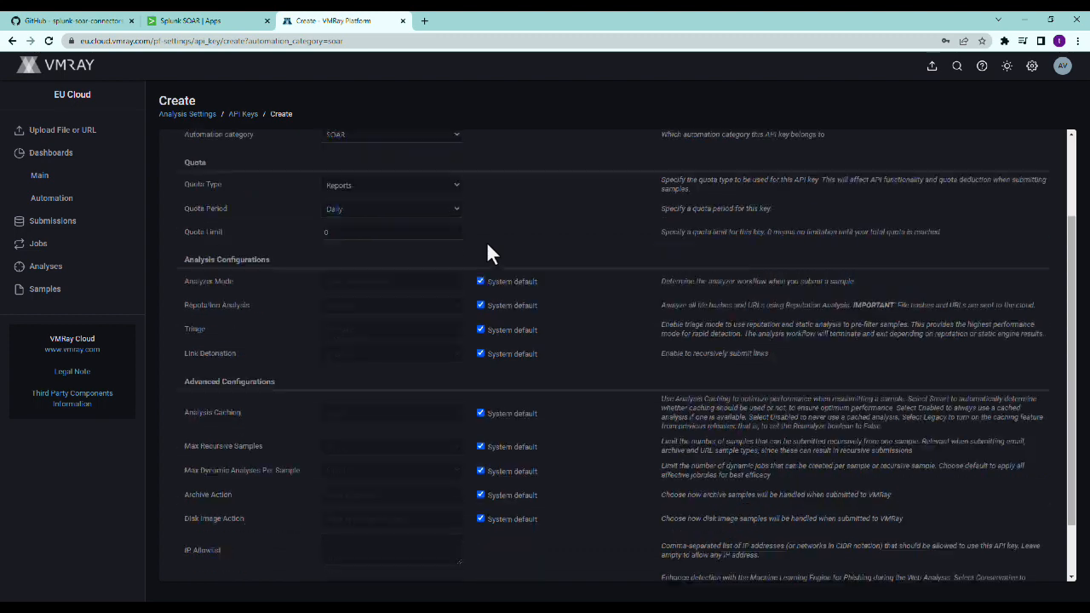
click(176, 553)
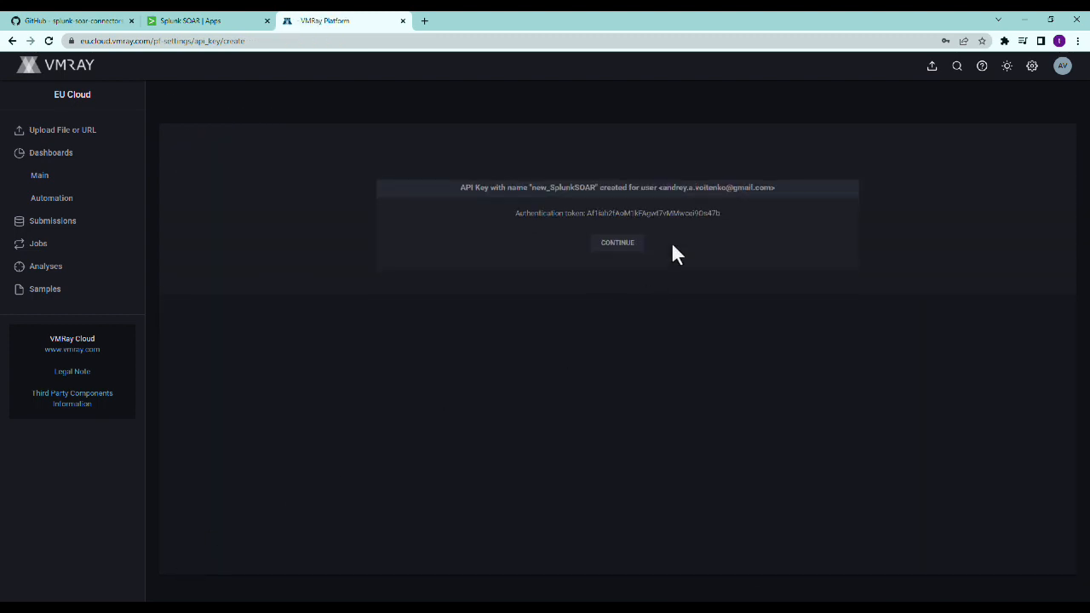
Copy the new key's authentication token, paste it as the API key of the VMRay asset in Splunk SOAR, and save the asset
double_click(672, 215)
right_click(673, 215)
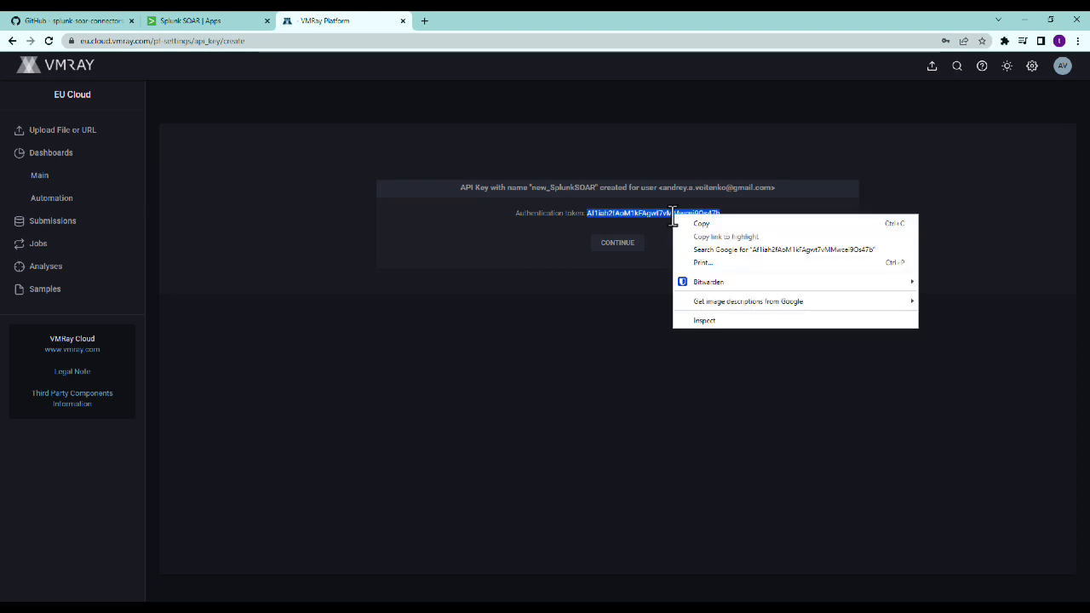
click(684, 225)
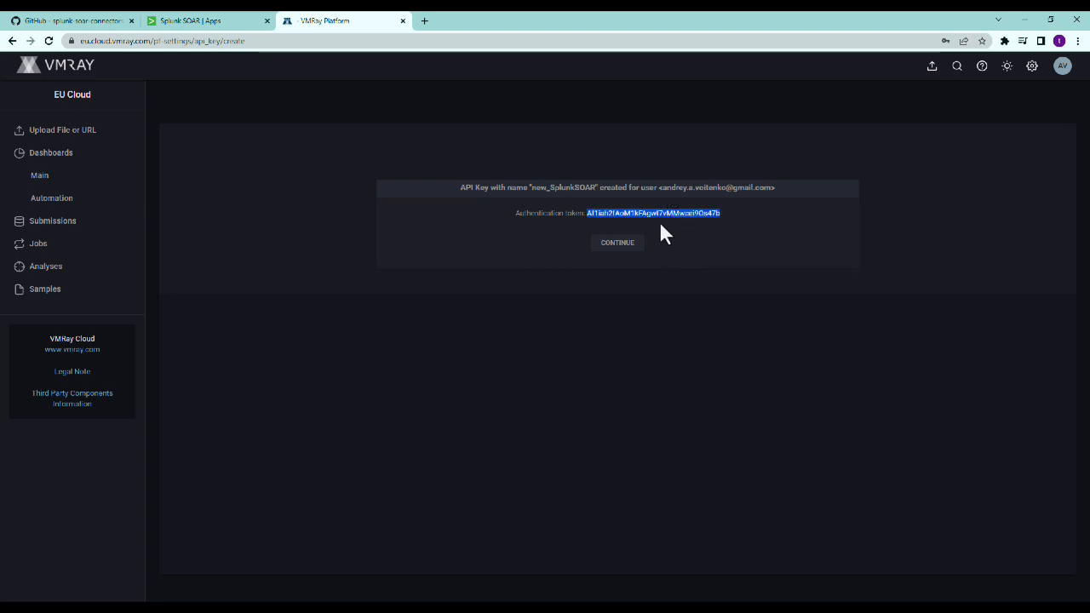
click(197, 28)
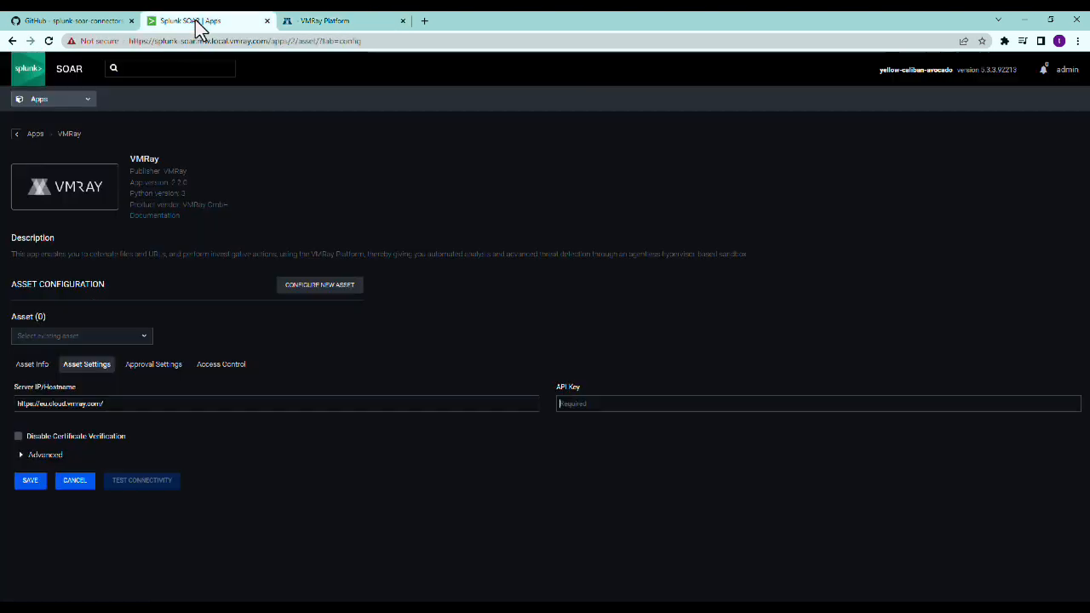
click(613, 407)
key(ctrl+v)
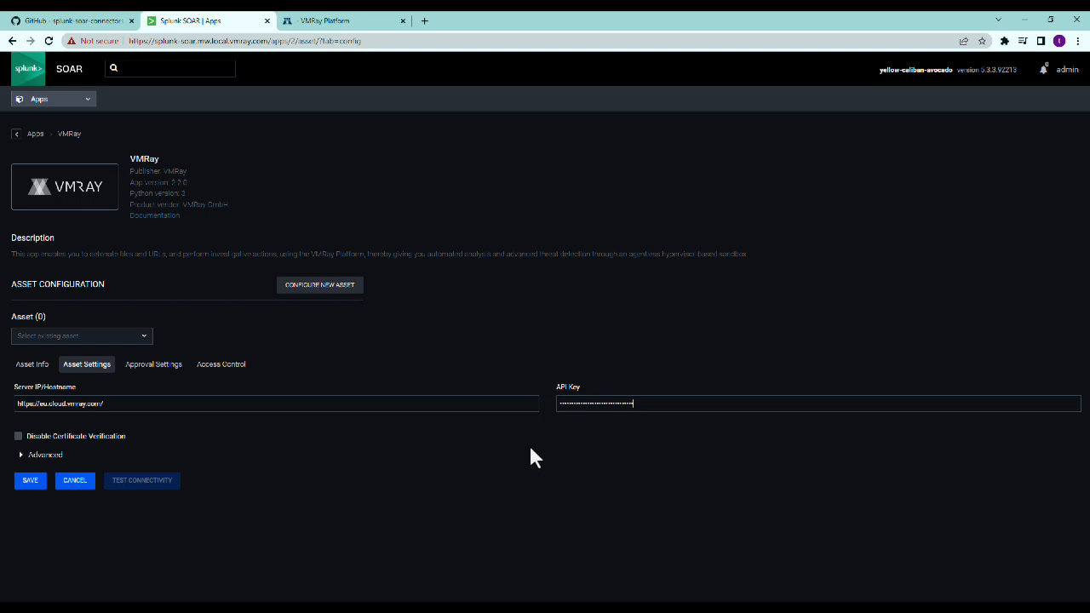
click(28, 482)
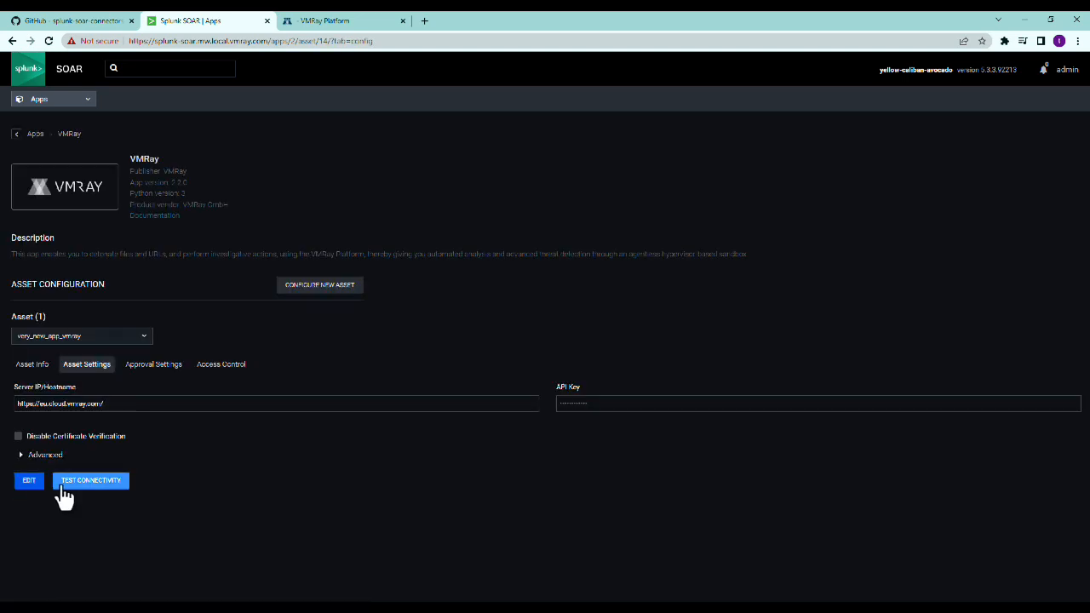
Test the connectivity of the very_new_app_vmray asset, close the test report and go to the Splunk SOAR home page
click(62, 487)
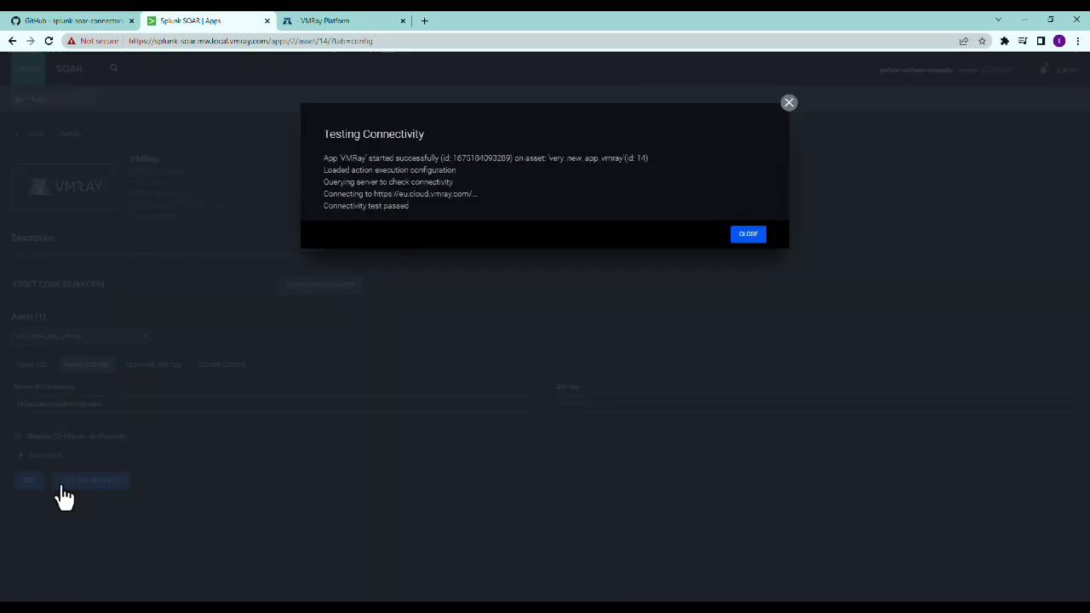
click(757, 239)
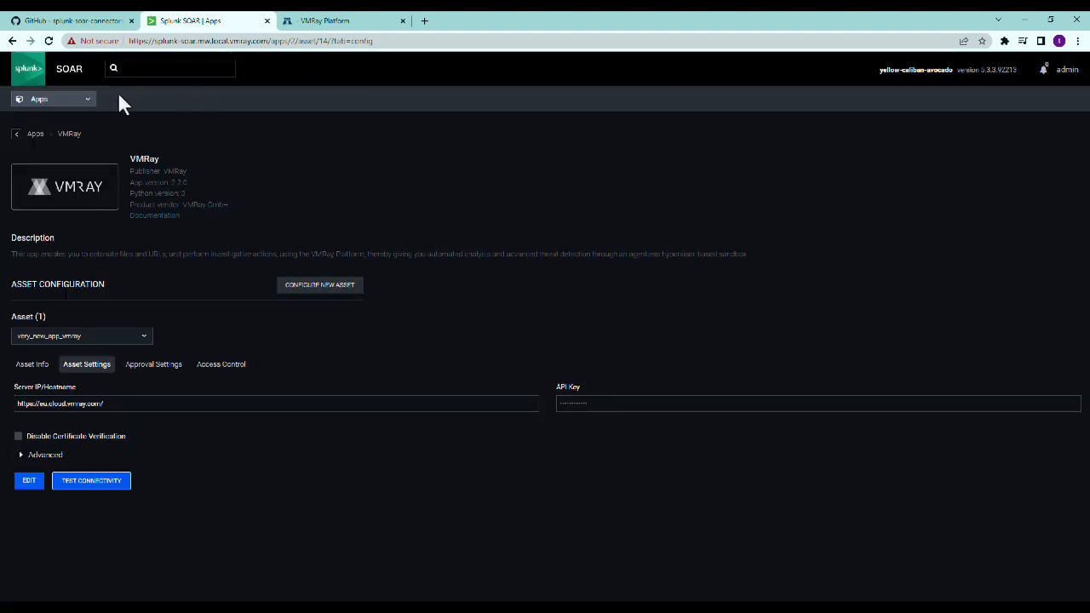
click(83, 104)
click(65, 116)
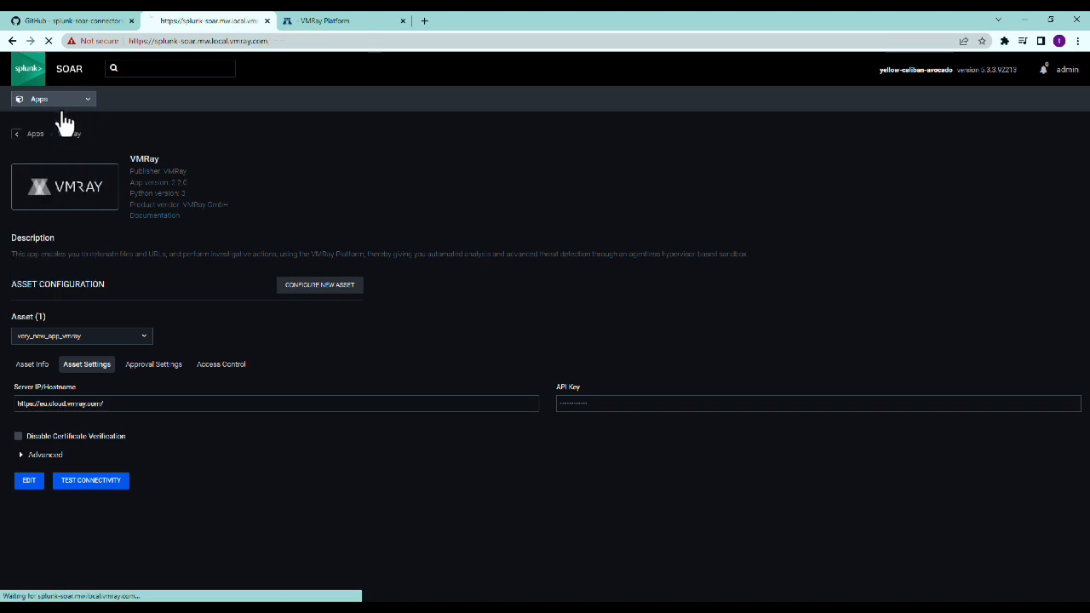